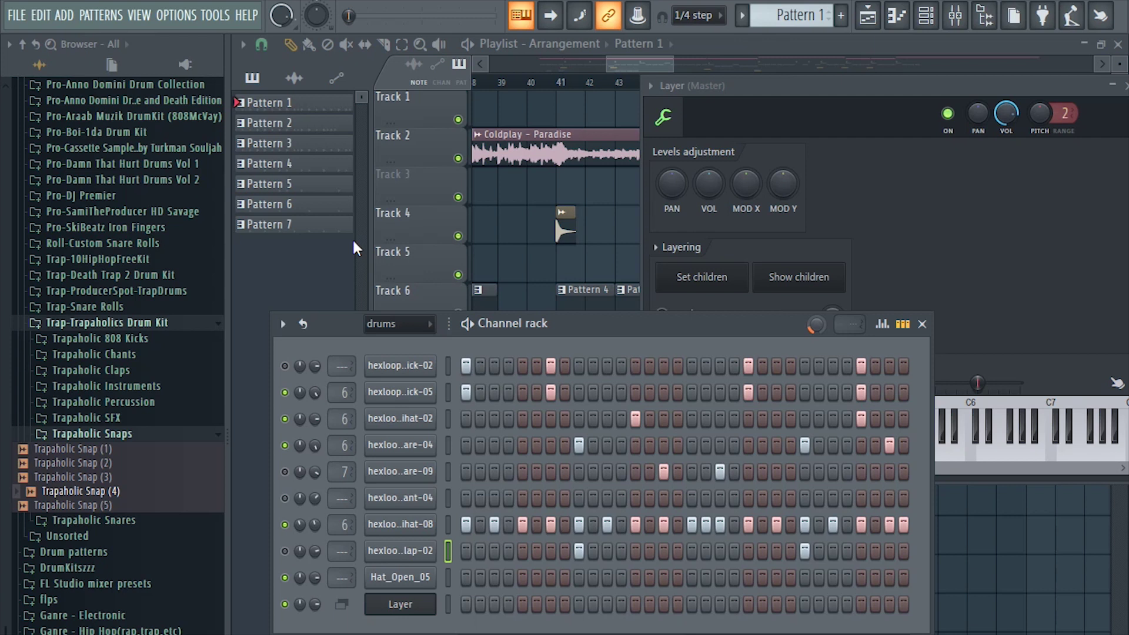
Copy the second kick's step pattern onto the first kick row.
left_click(448, 391)
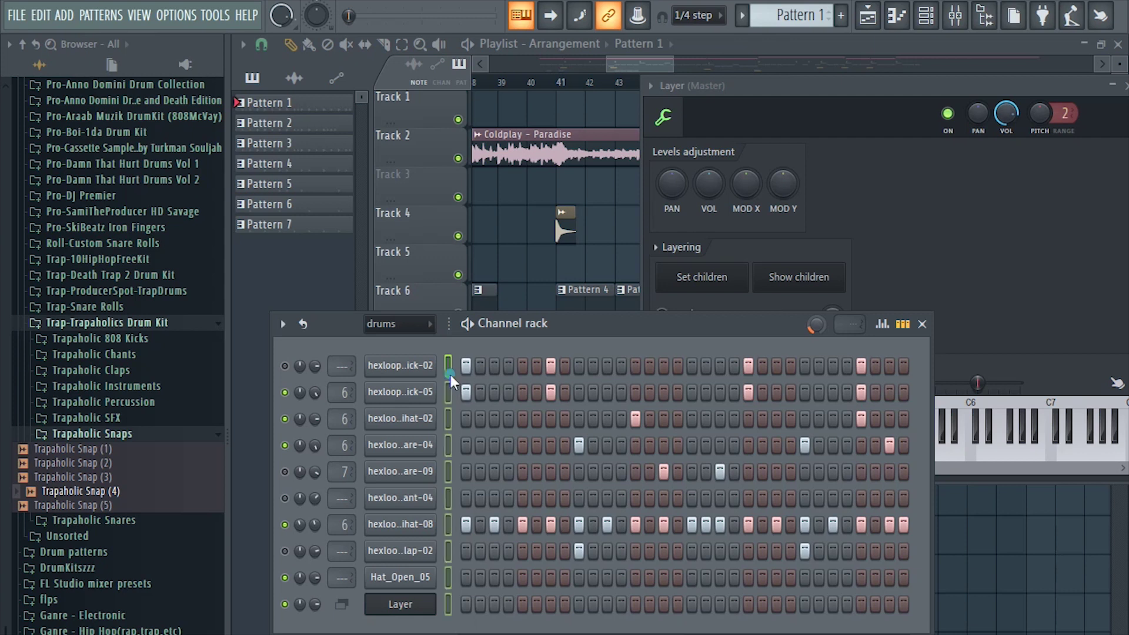
left_click(449, 388)
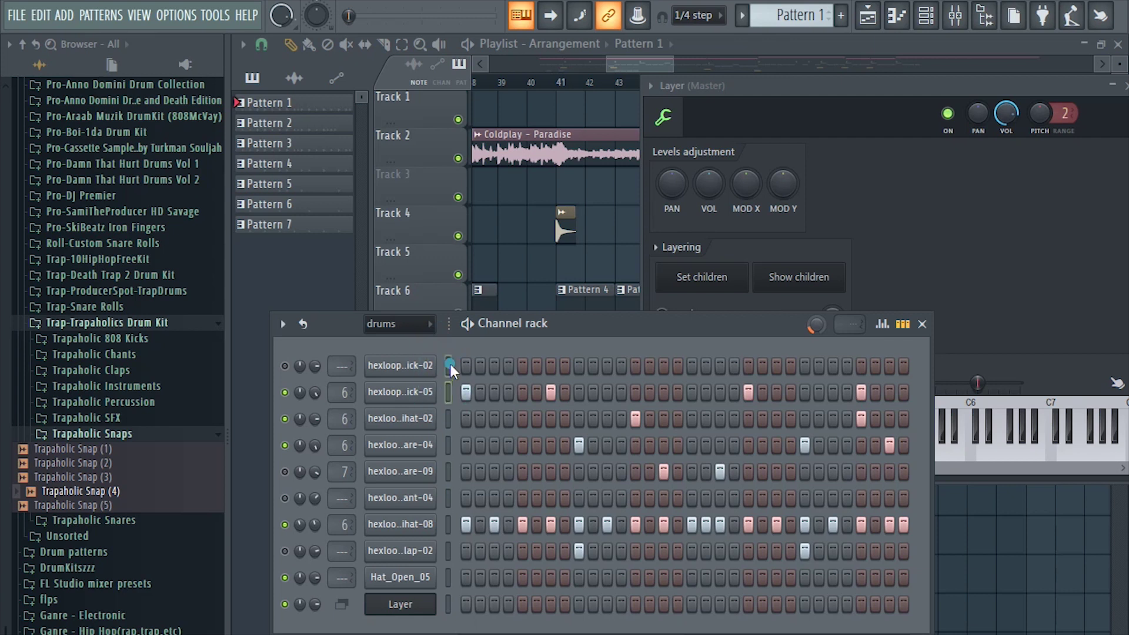
left_click(449, 365)
key("ctrl+v")
Play the pattern and unmute the muted channels, including the clap.
key("space")
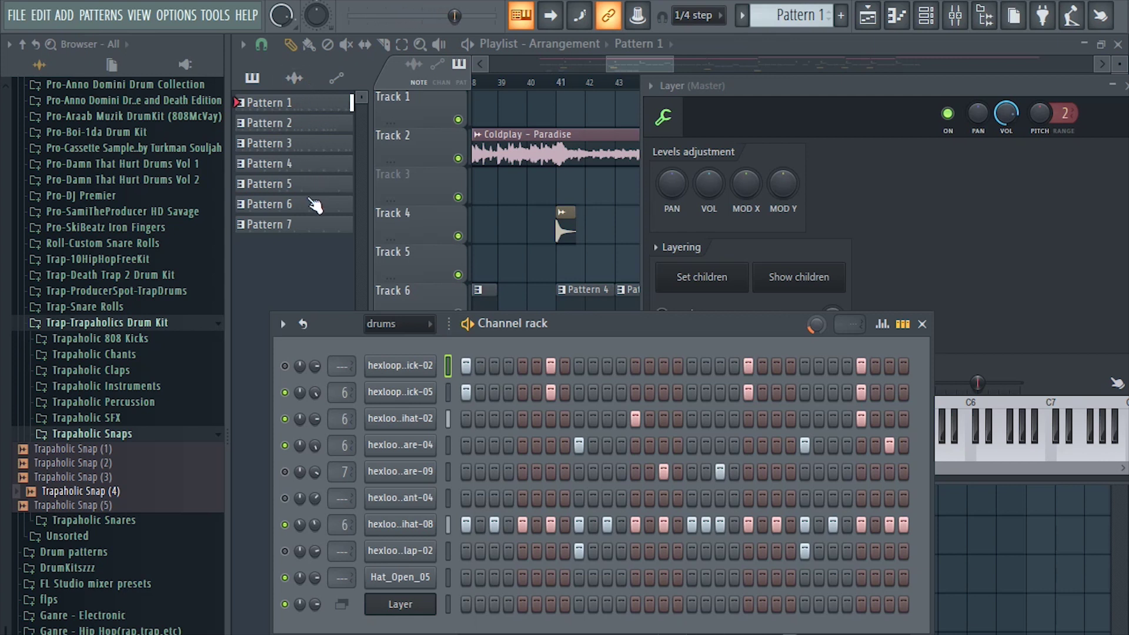
left_click(285, 366)
left_click_drag(285, 471, 285, 494)
left_click(285, 550)
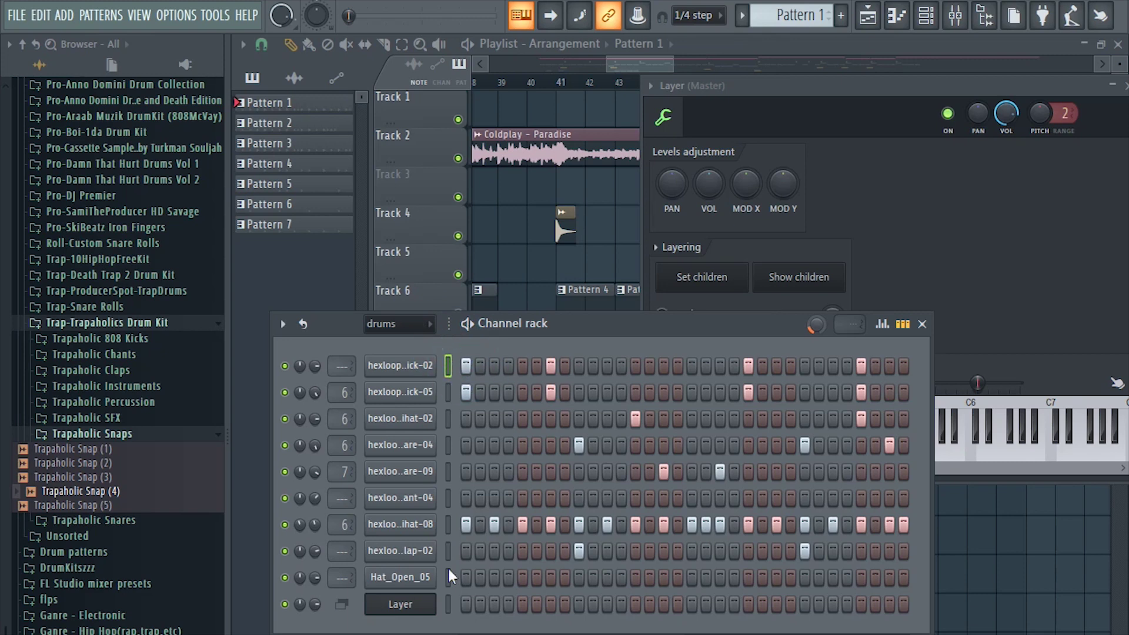
Bring the Layer (Master) settings window, with its Layering options, to the front of the rack.
left_click(428, 608)
left_click(424, 612)
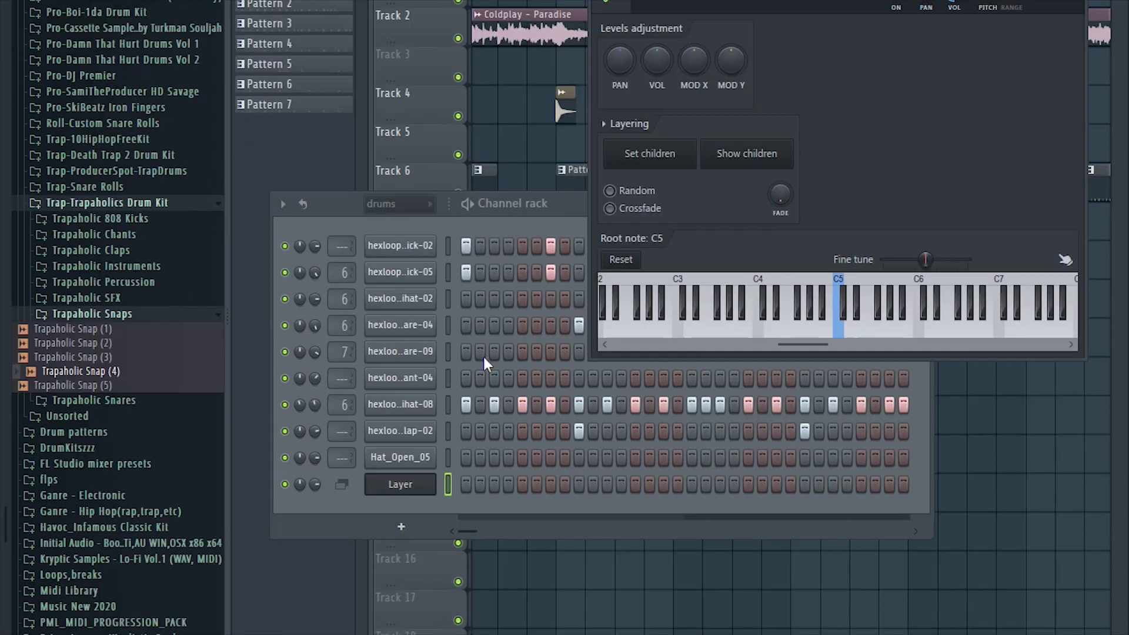
left_click(402, 525)
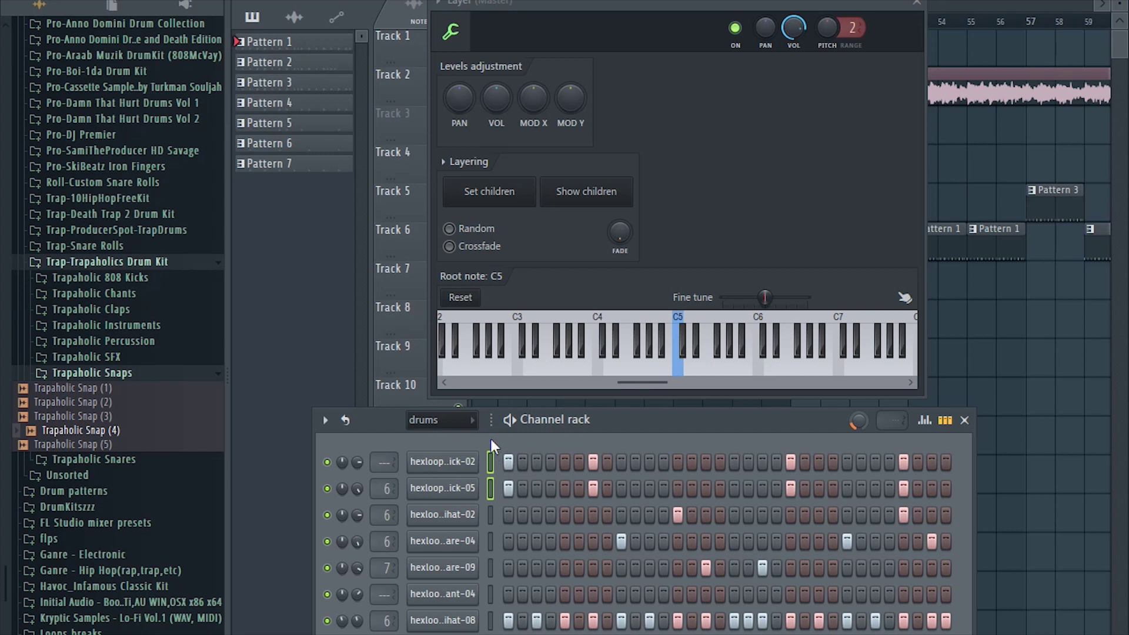
Link the two hexloop kick channels as children of the Layer channel.
key("ctrl+a")
left_click(489, 458)
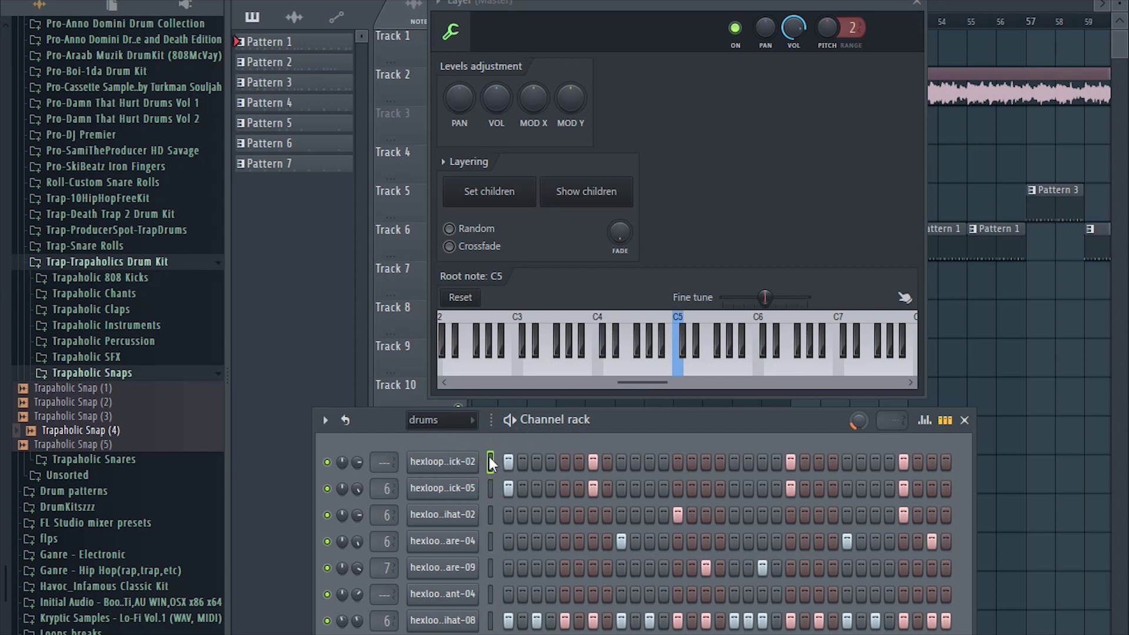
left_click(488, 541)
left_click(490, 594)
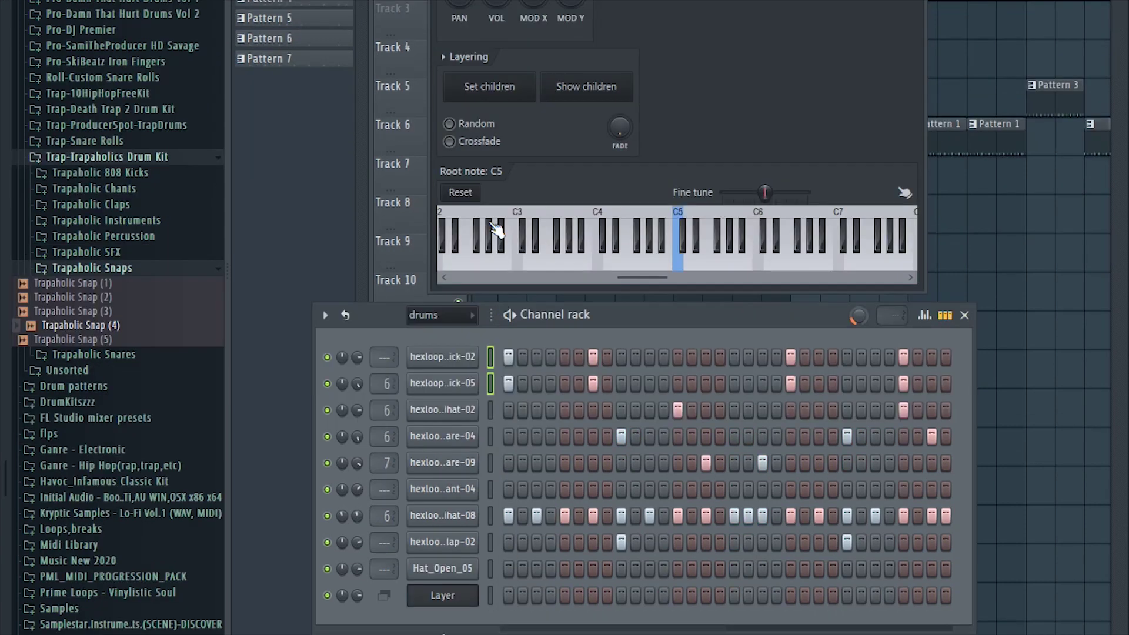
left_click(500, 200)
left_click(490, 592)
left_click(443, 595)
left_click(443, 595)
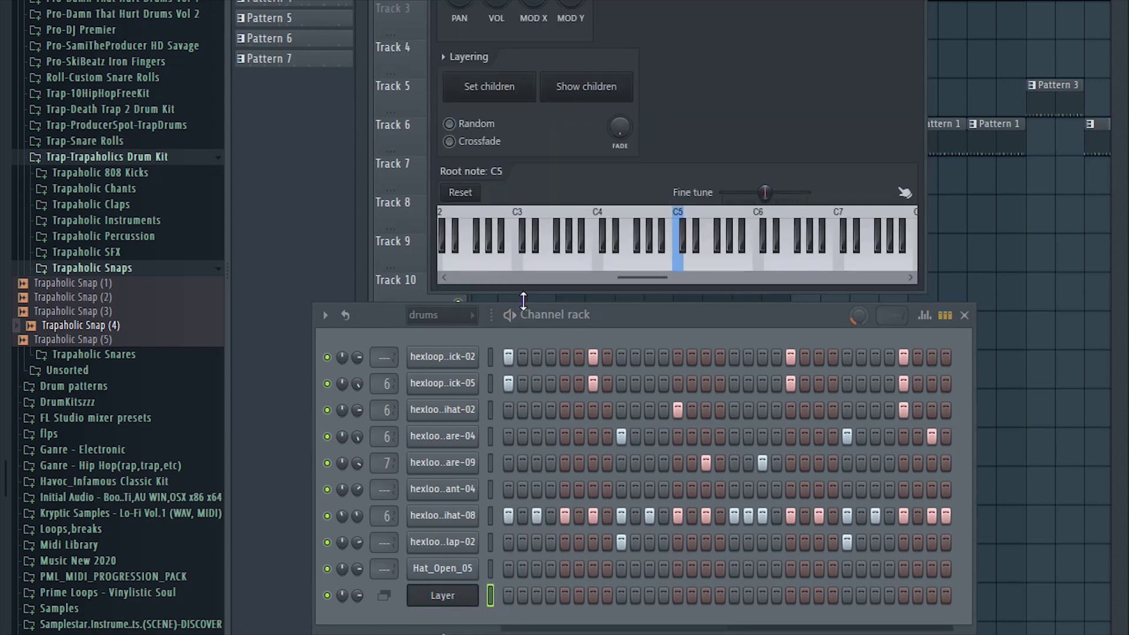
Cut both kick rows' steps and paste them onto the Layer row.
left_click(489, 383)
key("ctrl+x")
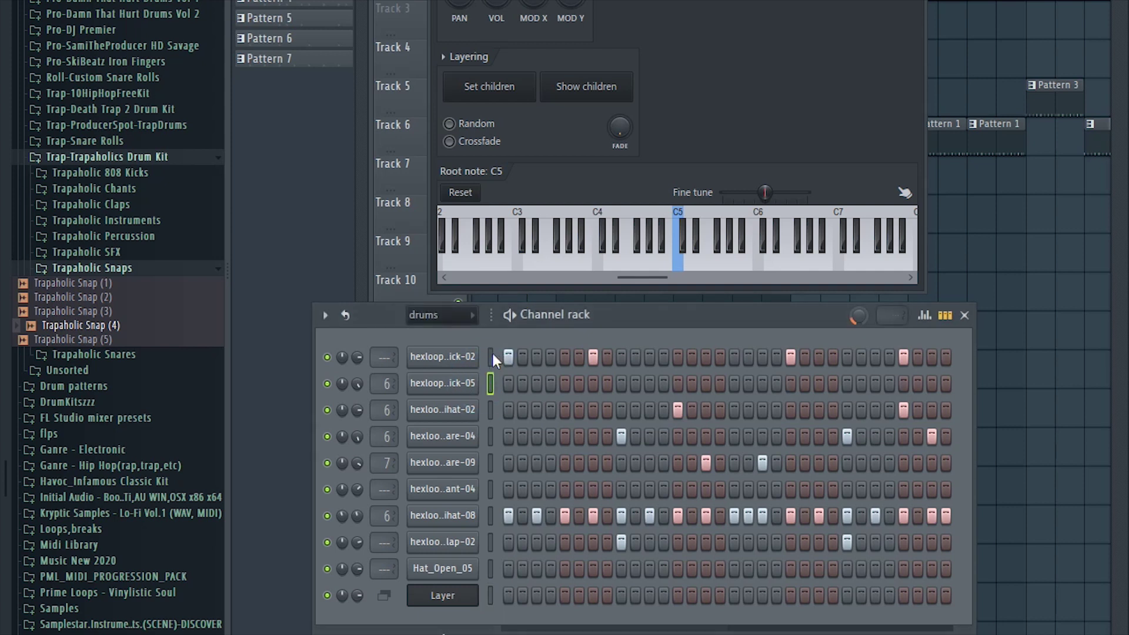
left_click(491, 354)
key("ctrl+x")
left_click(488, 600)
key("ctrl+v")
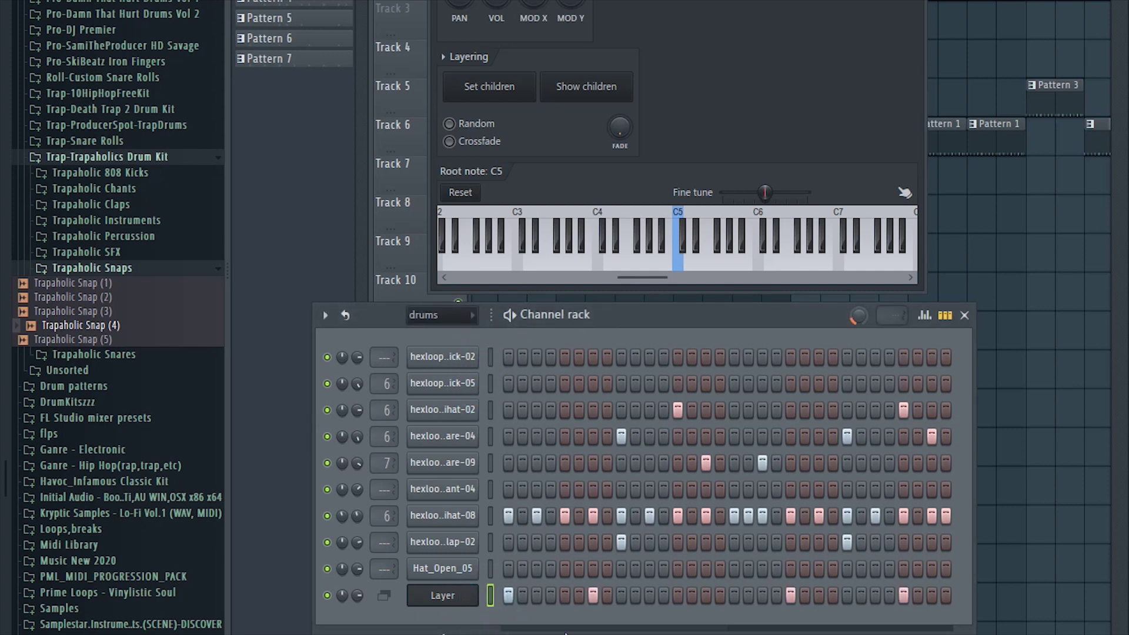
Rename the Layer channel to 'Kick' and give it a teal colour.
right_click(431, 595)
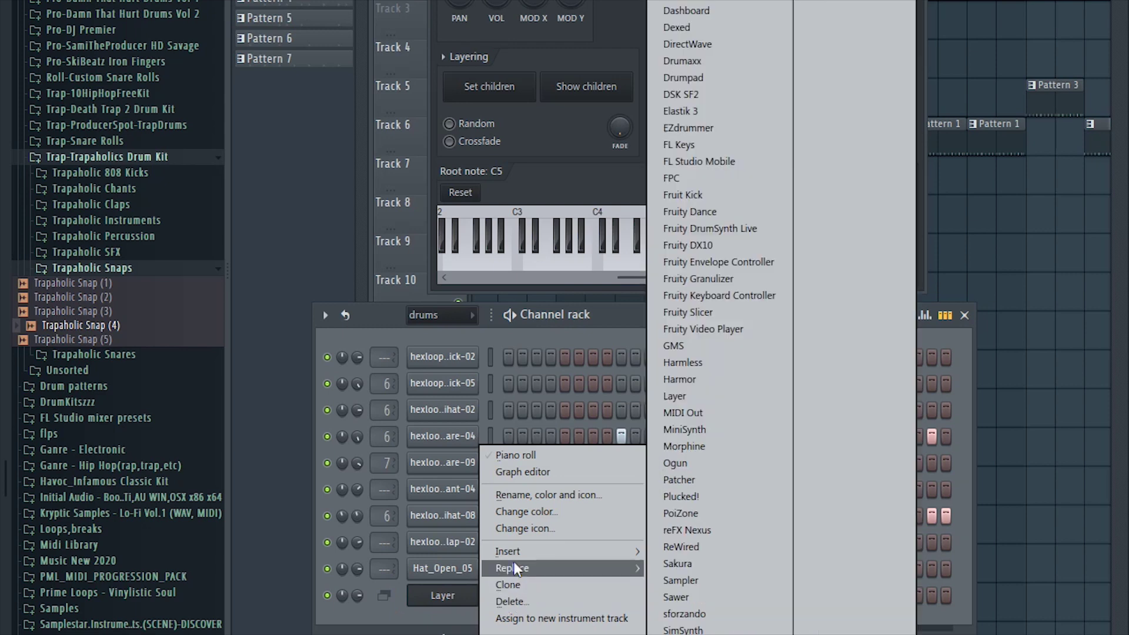
left_click(544, 495)
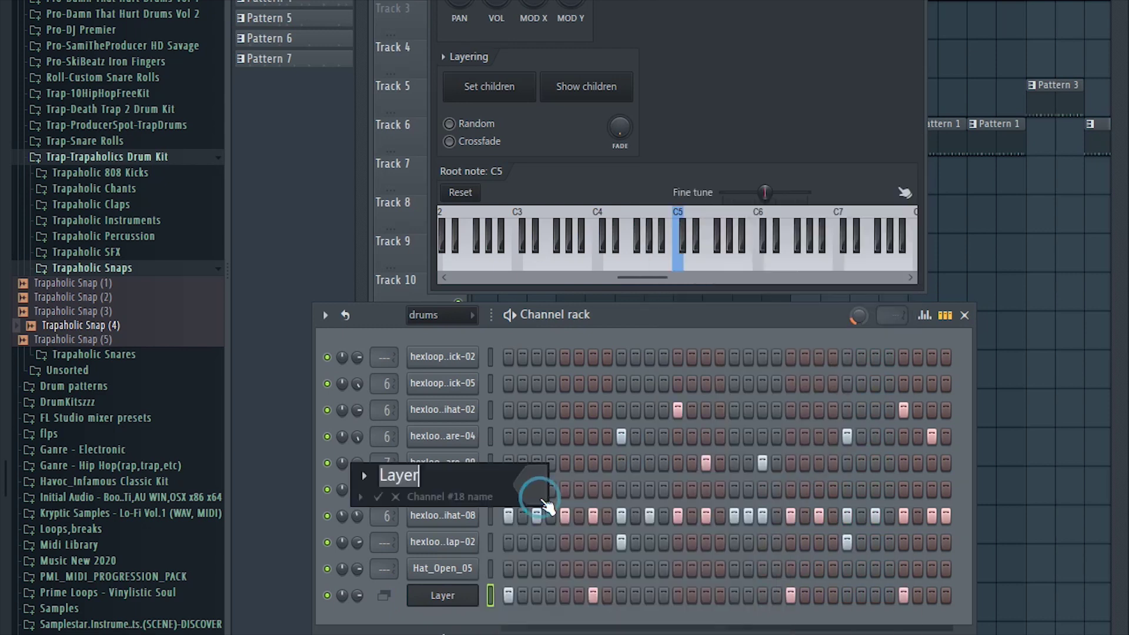
type("Kick")
left_click(540, 497)
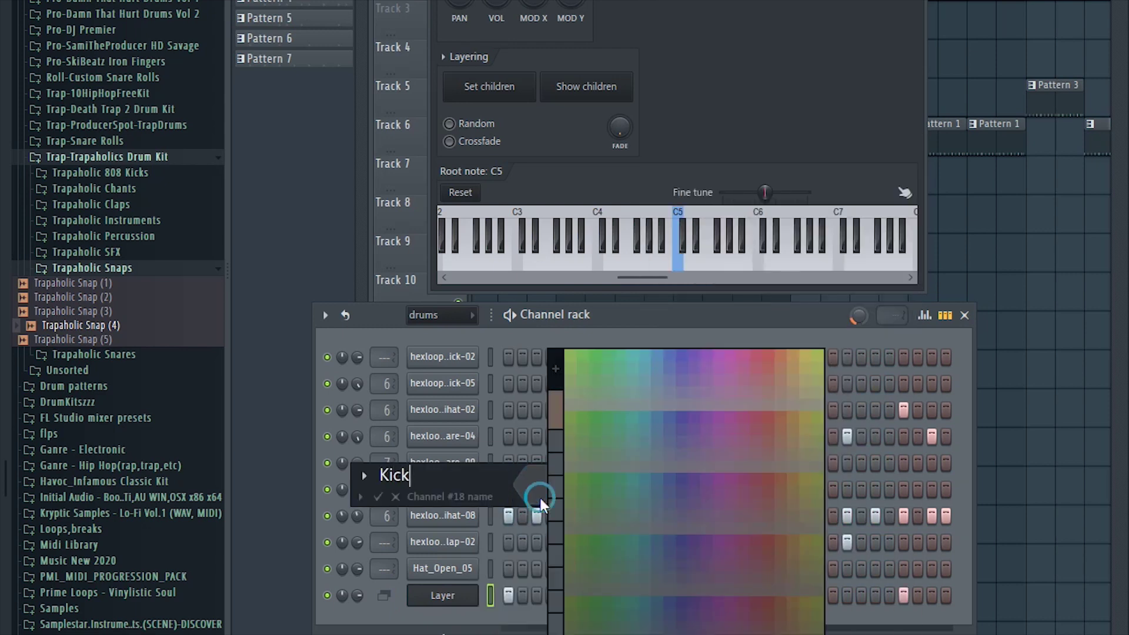
left_click(635, 380)
key("Return")
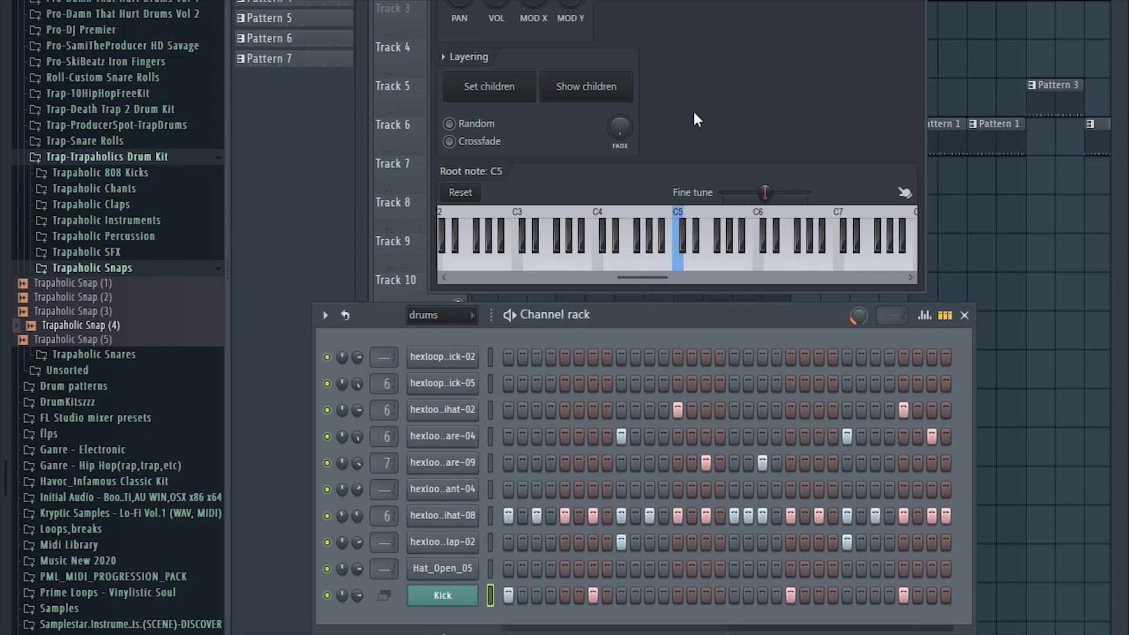
Add Trapaholic Kick (3) from the Trapaholic 808 Kicks folder as a new channel.
left_click(592, 96)
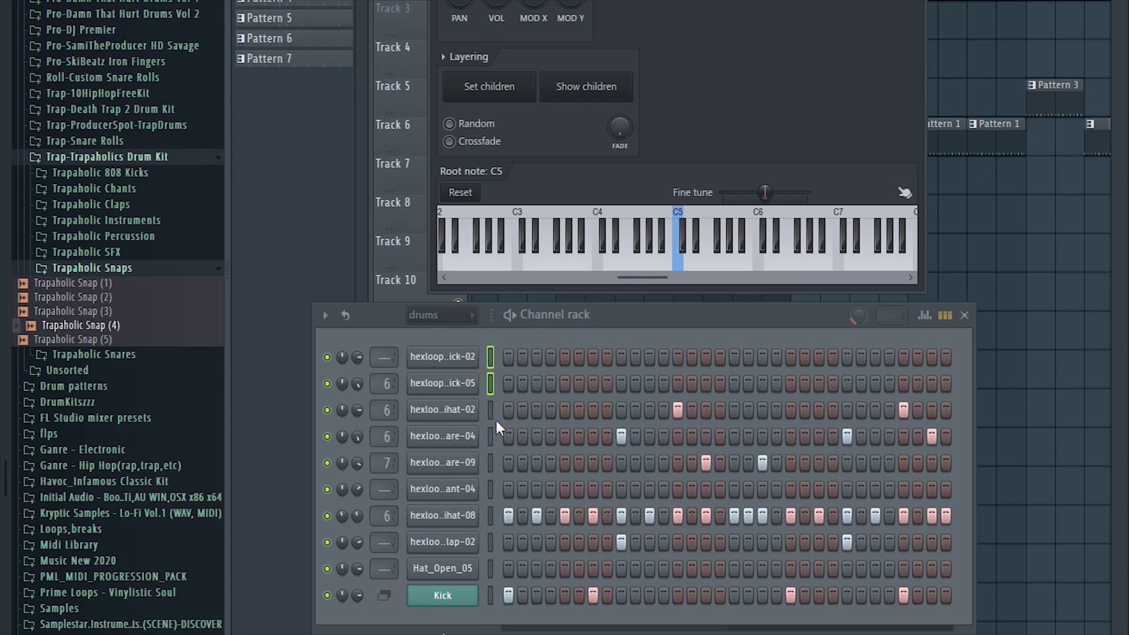
left_click(112, 250)
left_click(117, 173)
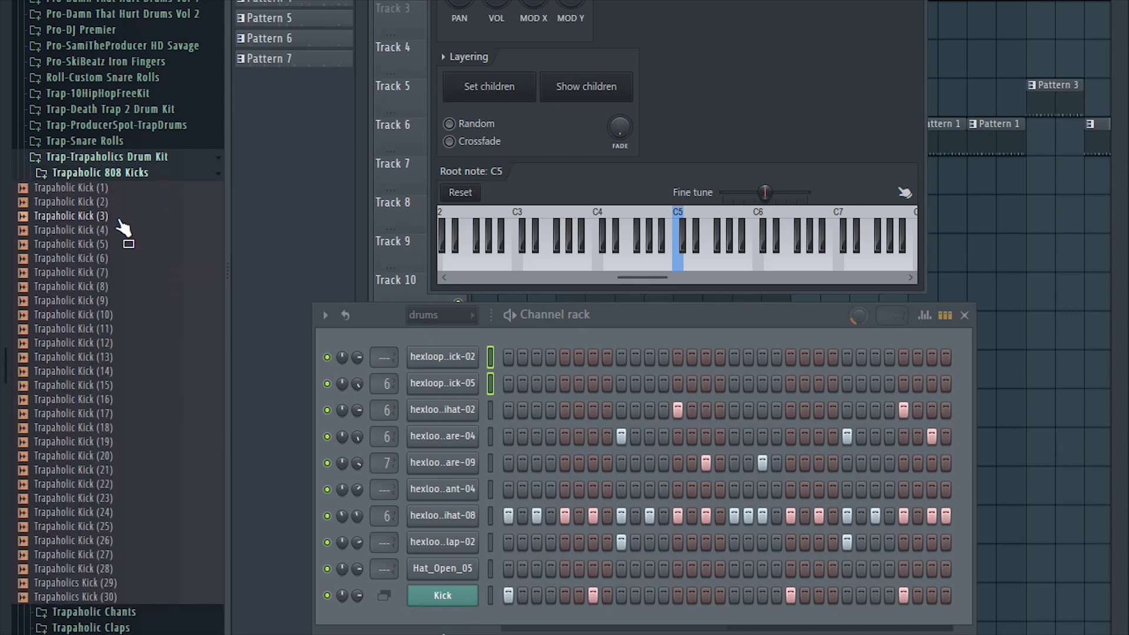
left_click_drag(123, 228, 445, 333)
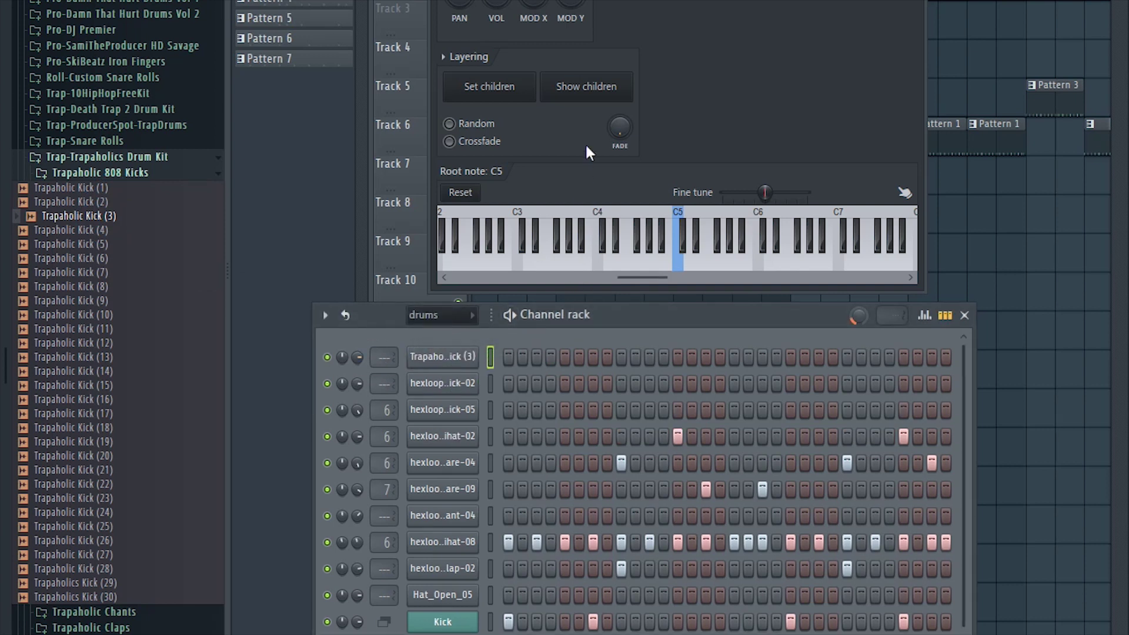
Link Trapaholic Kick (3) as a child of the Kick layer with the other kicks.
left_click(597, 91)
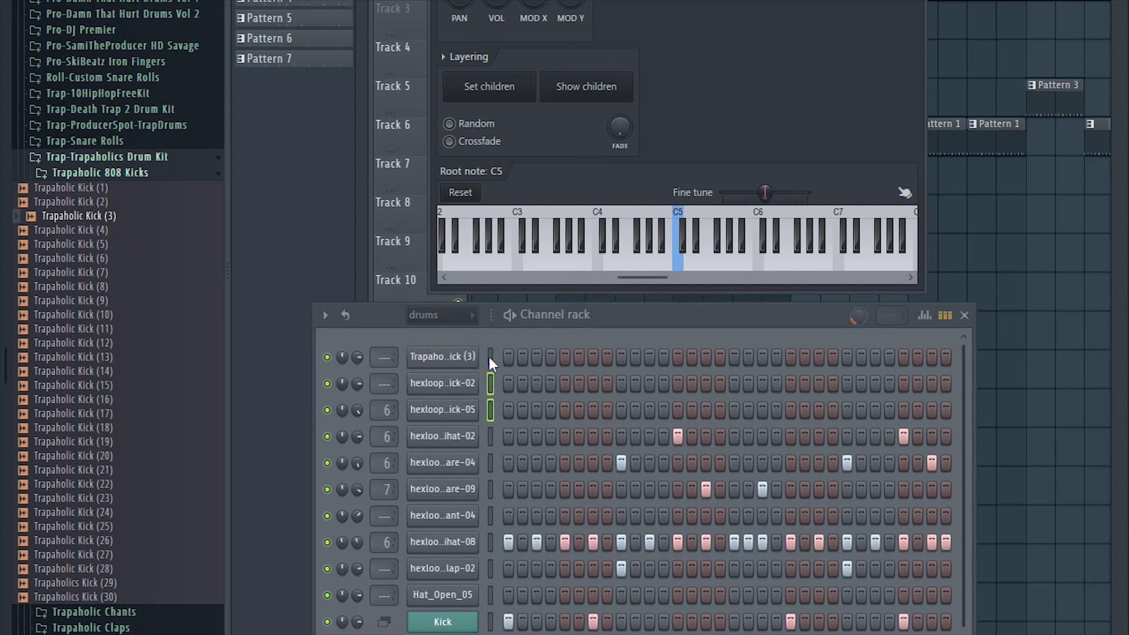
left_click(490, 356)
left_click(507, 99)
left_click(470, 358)
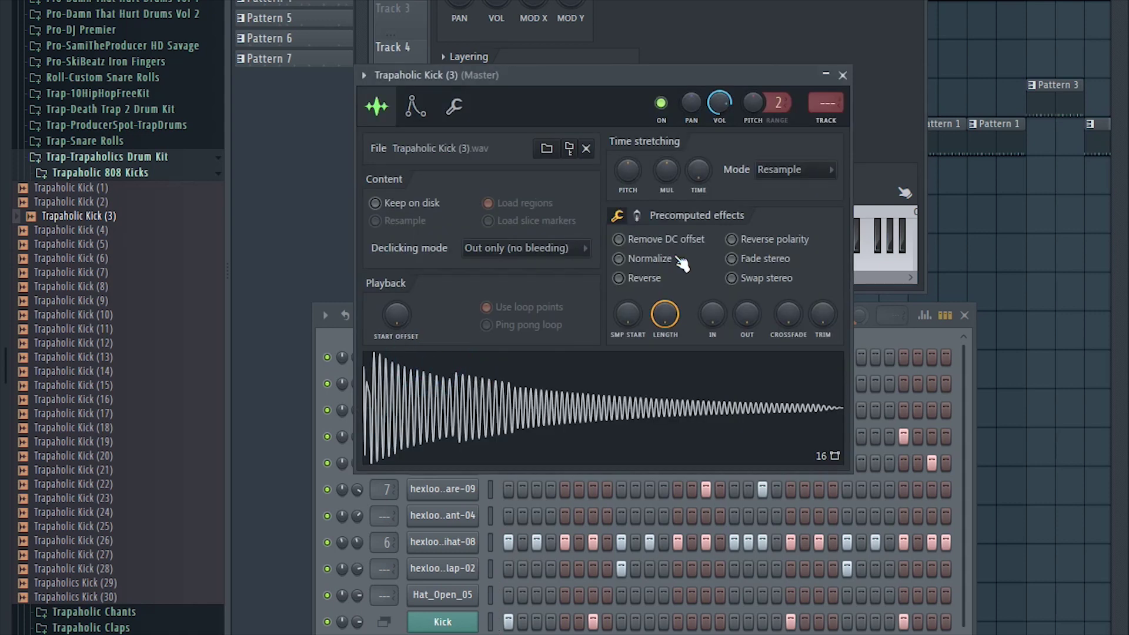
left_click(851, 90)
left_click(490, 622)
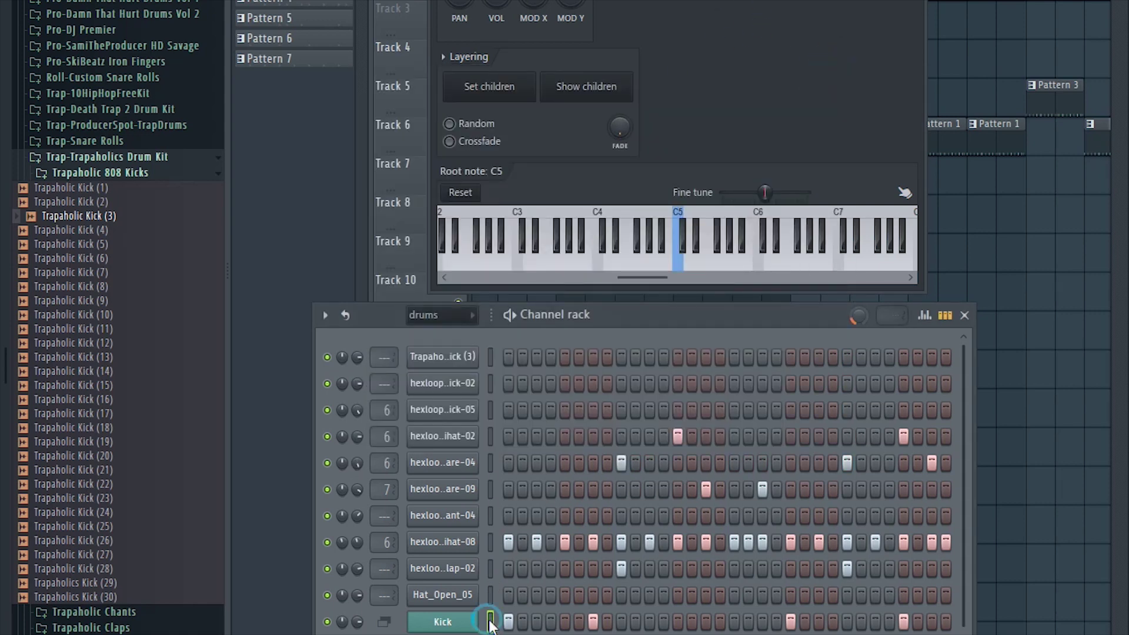